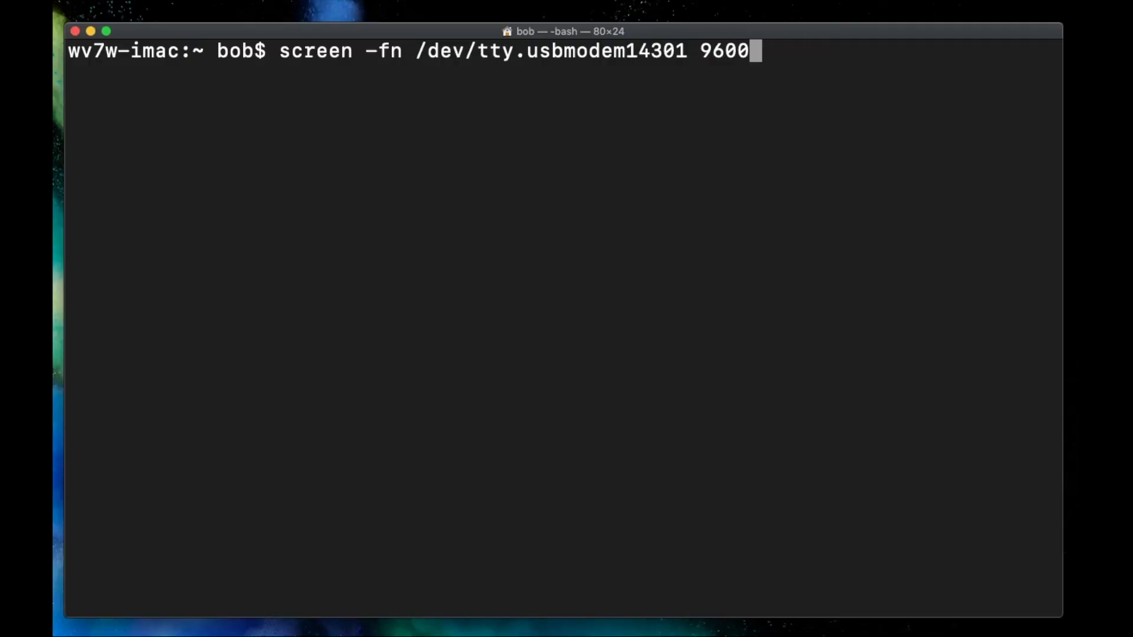
# - Open a serial session to /dev/tty.usbmodem14301 at 9600 baud with screen and view the QDX's general configuration
pyautogui.press('Return')
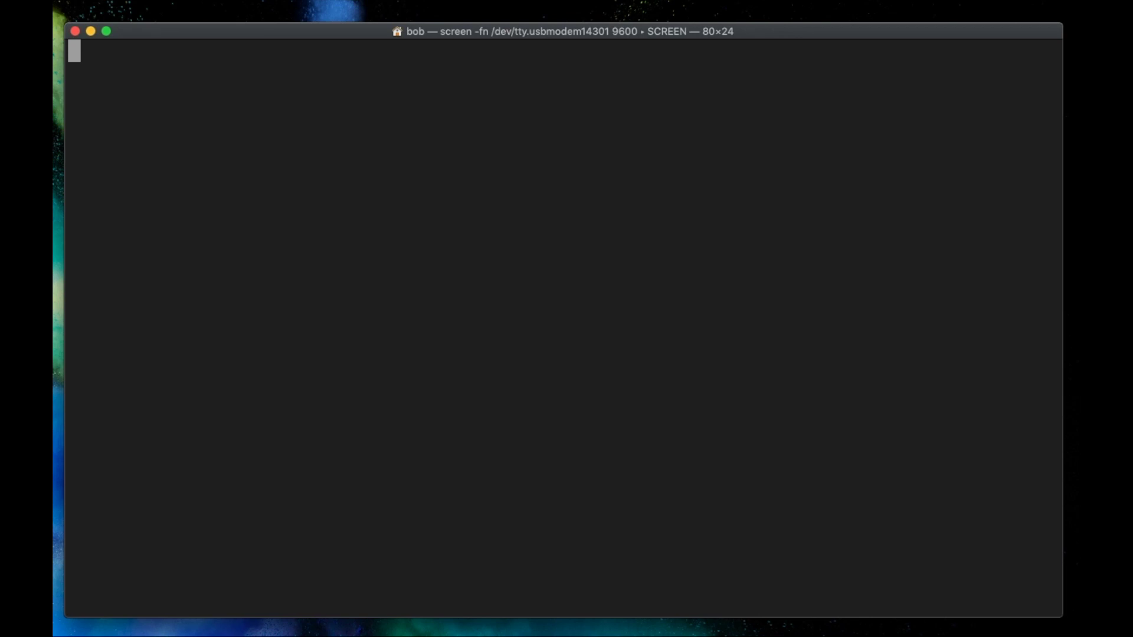
pyautogui.press('Return')
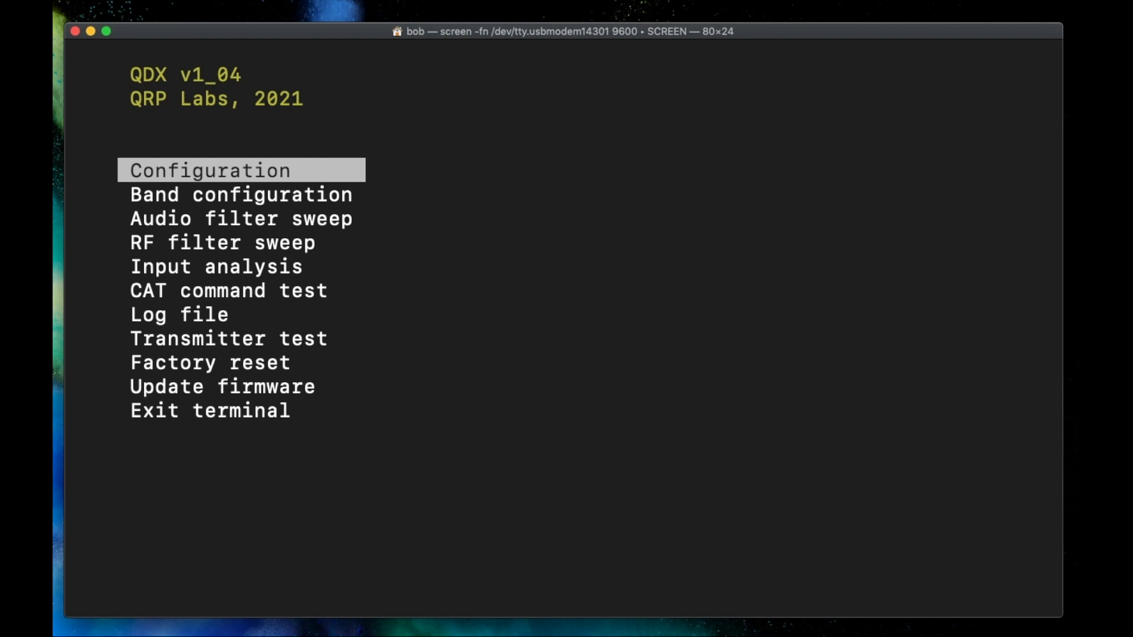
pyautogui.press('Return')
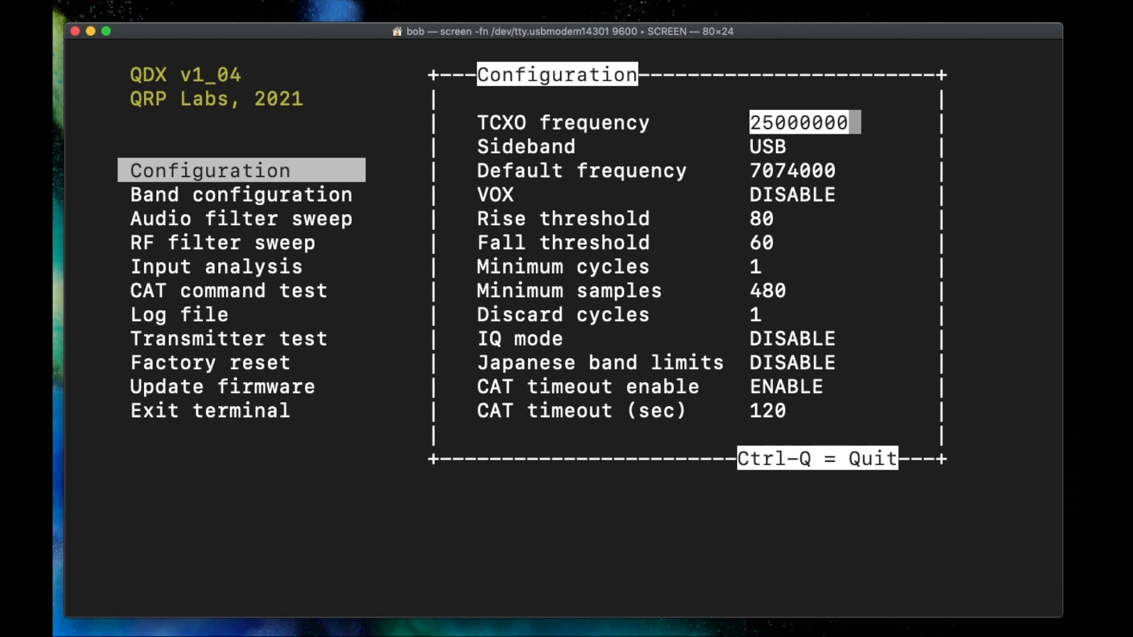
pyautogui.press('Escape')
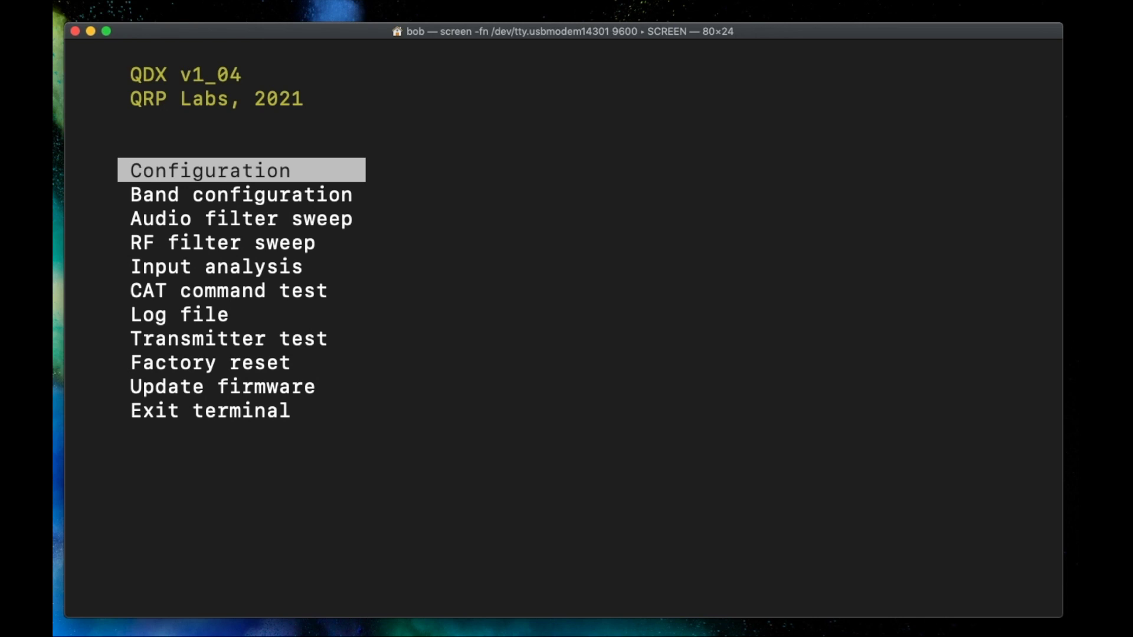
# - Examine the band configuration table down to the Transmit setting of the 60 m band, and return to the main menu
pyautogui.press('Down')
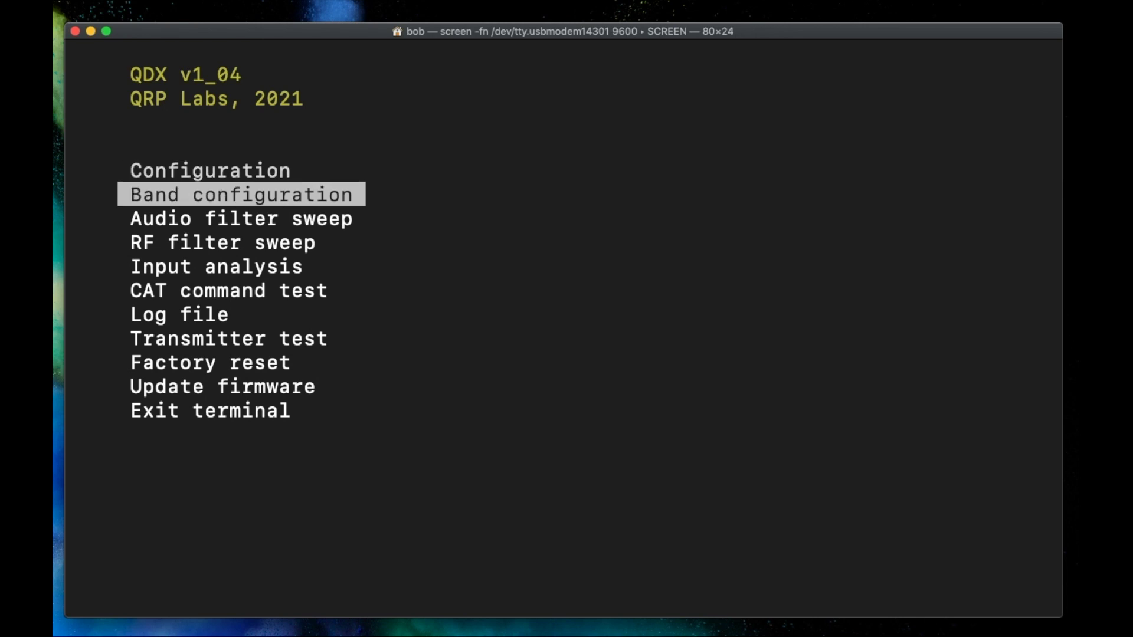
pyautogui.press('Return')
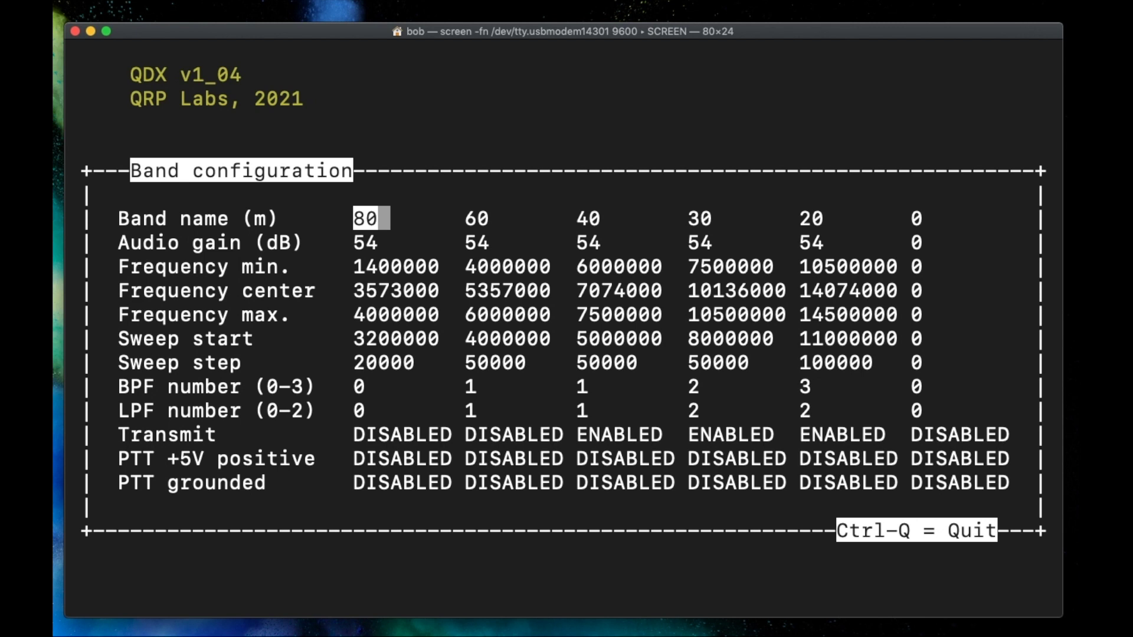
pyautogui.press('Down')
pyautogui.press('Down')
pyautogui.press('Down')
pyautogui.press('Down')
pyautogui.press('Down')
pyautogui.press('Down')
pyautogui.press('Down')
pyautogui.press('Down')
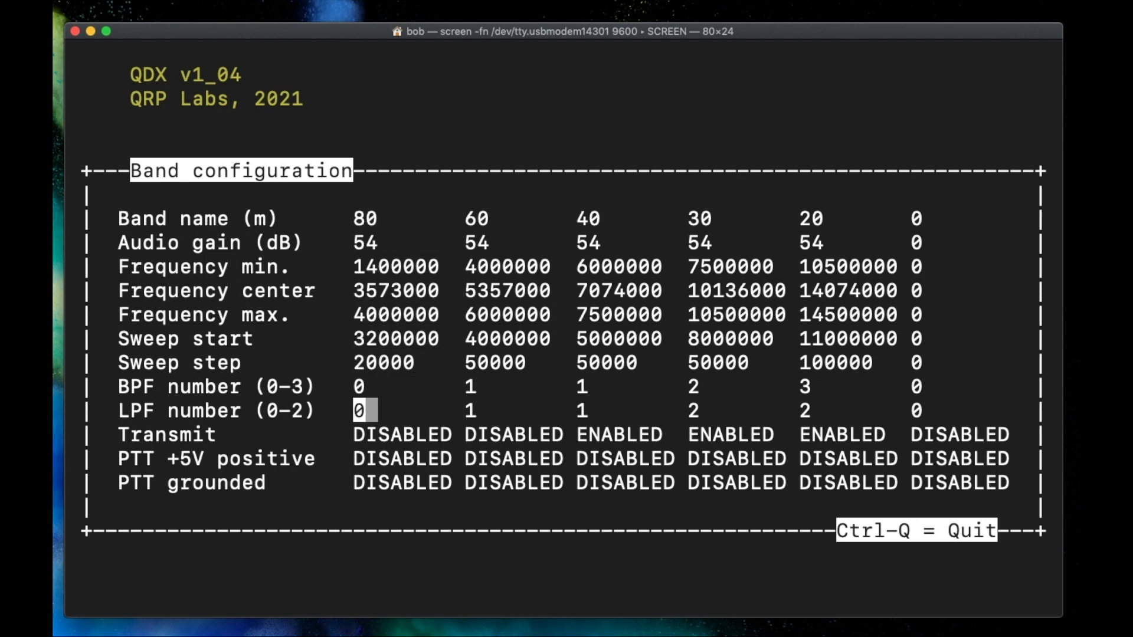
pyautogui.press('Down')
pyautogui.press('Right')
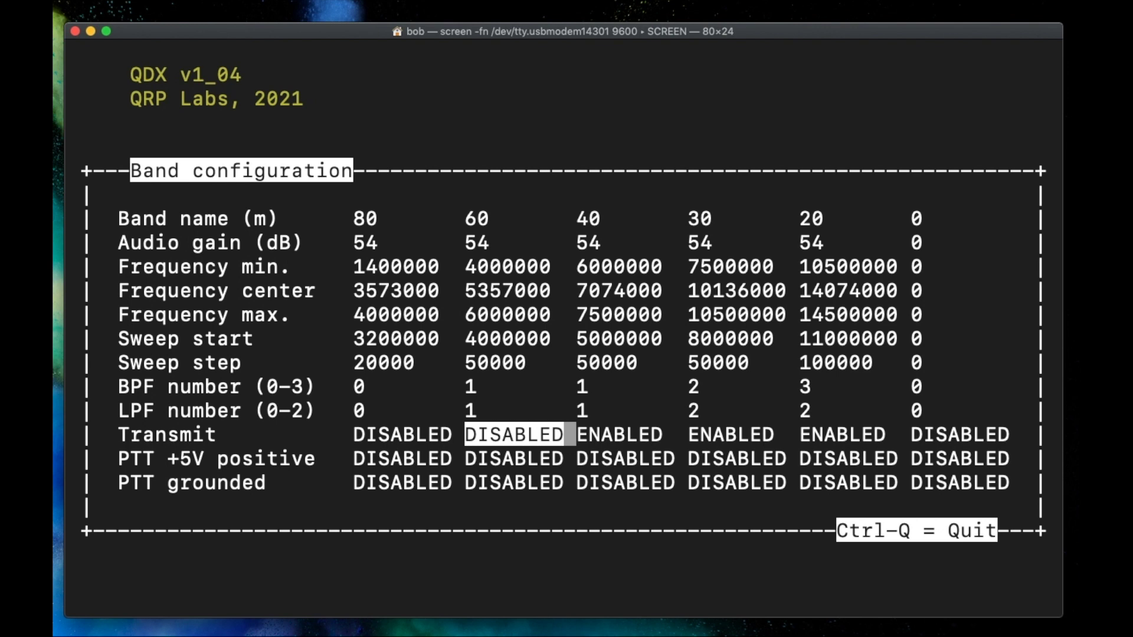
pyautogui.hotkey('ctrl', 'q')
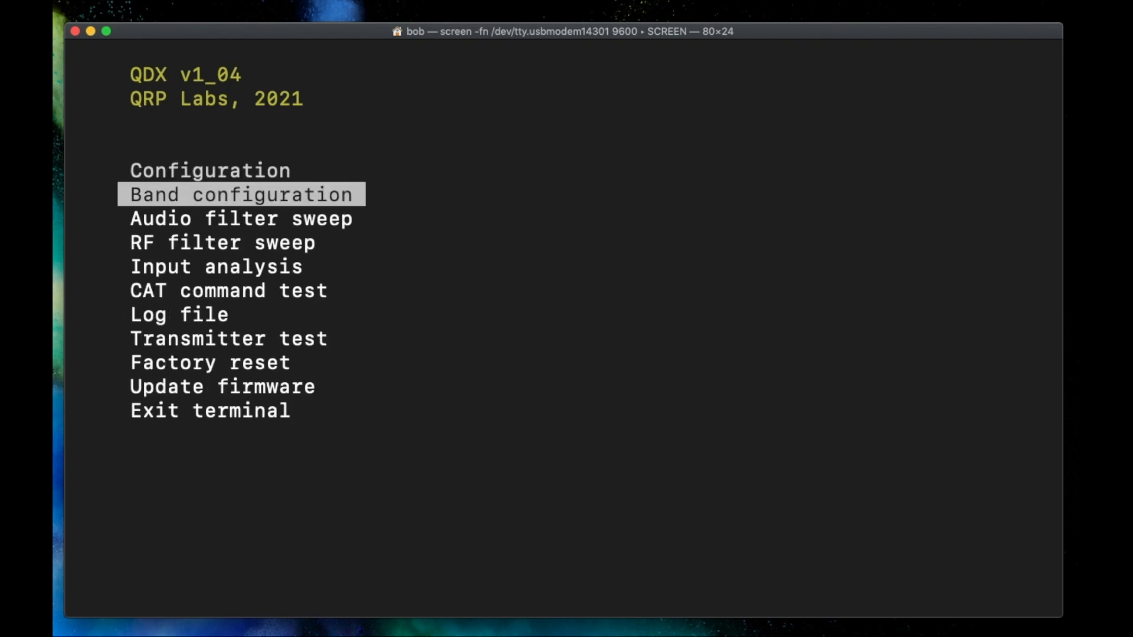
# - Run the audio filter sweep on the 40m, 30m and 20m bands, and quit the sweep
pyautogui.press('Down')
pyautogui.press('Return')
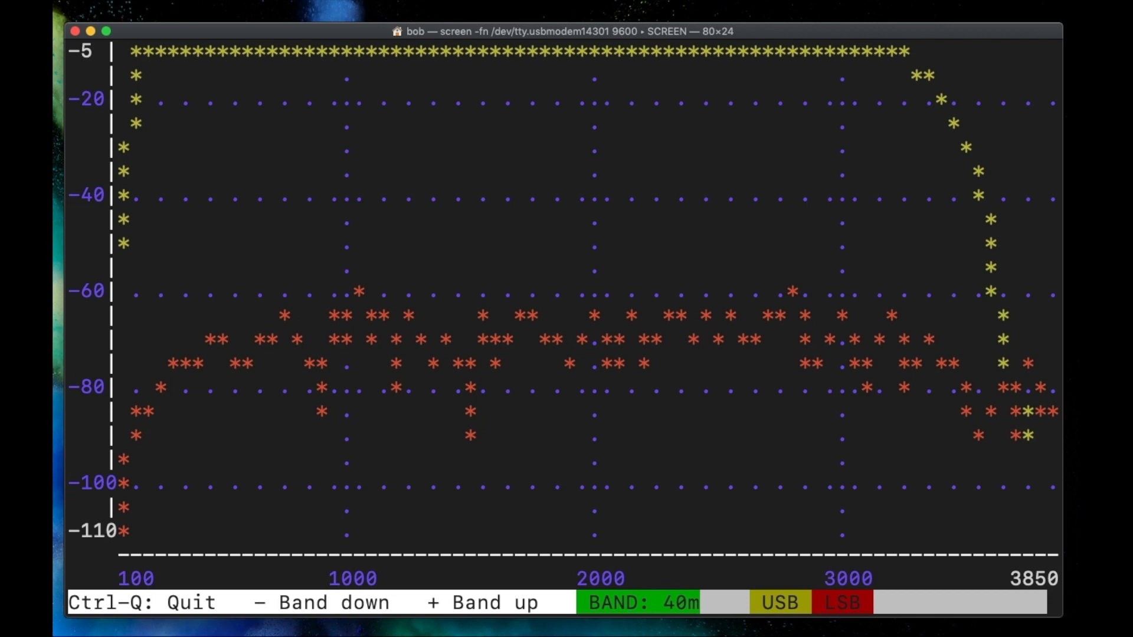
pyautogui.press('+')
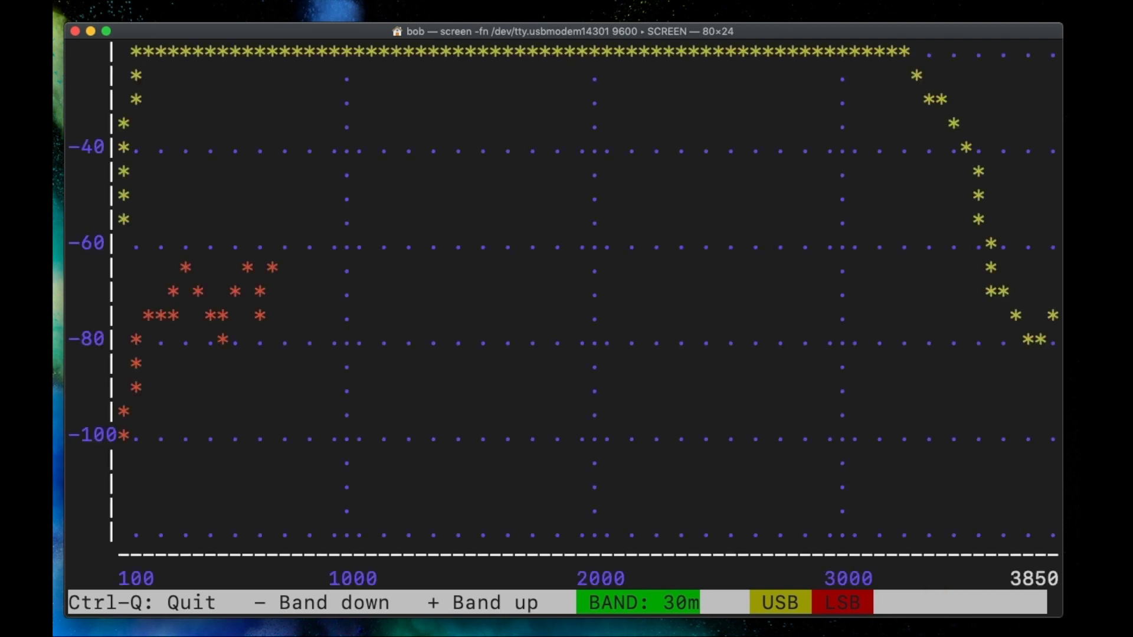
pyautogui.press('+')
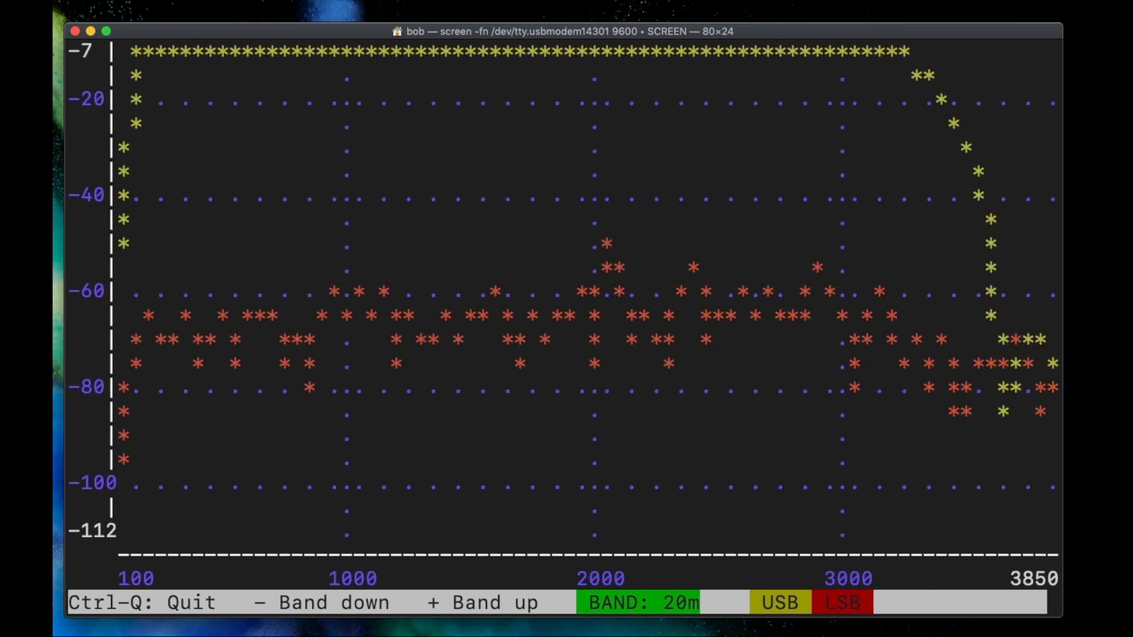
pyautogui.hotkey('ctrl', 'q')
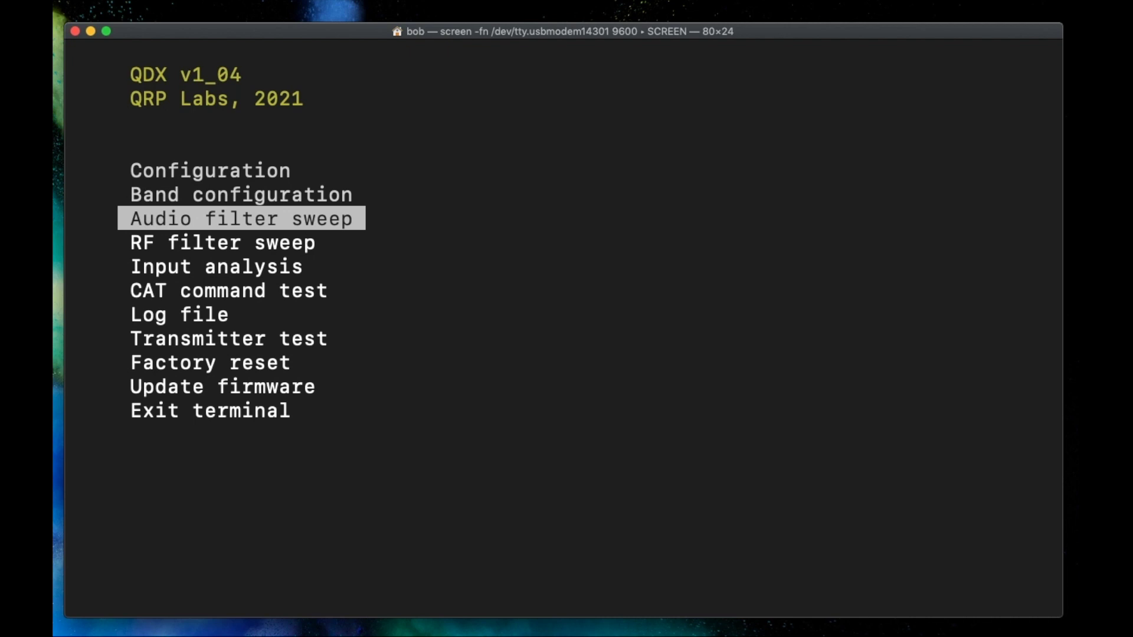
# - Run the RF filter sweep on the 40m band and compare it with the neighbouring bands
pyautogui.press('Down')
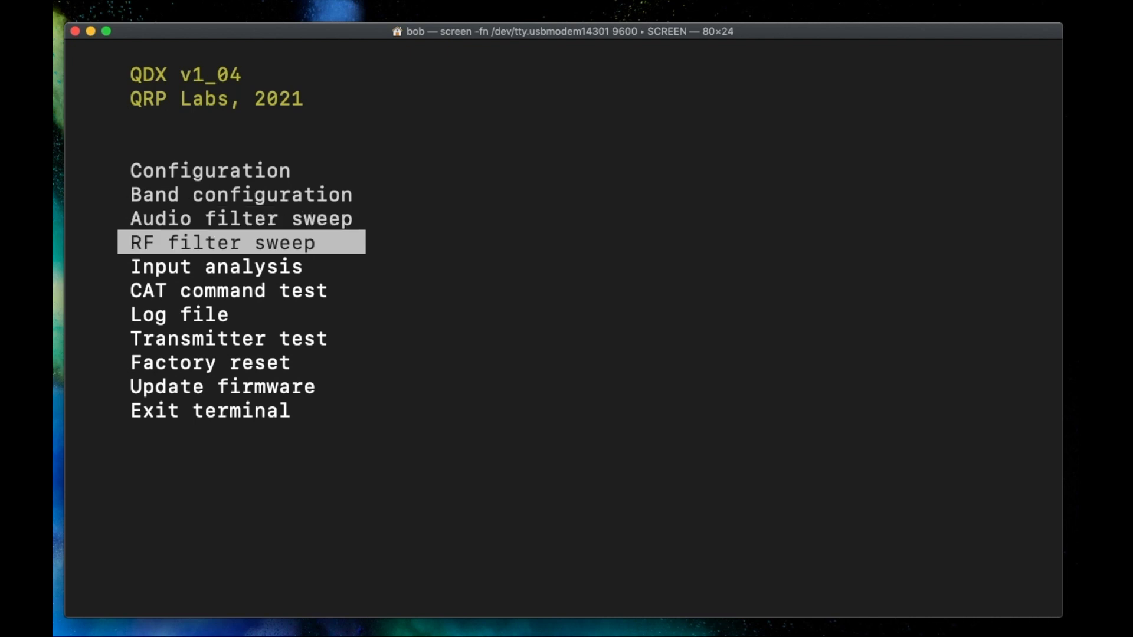
pyautogui.press('Return')
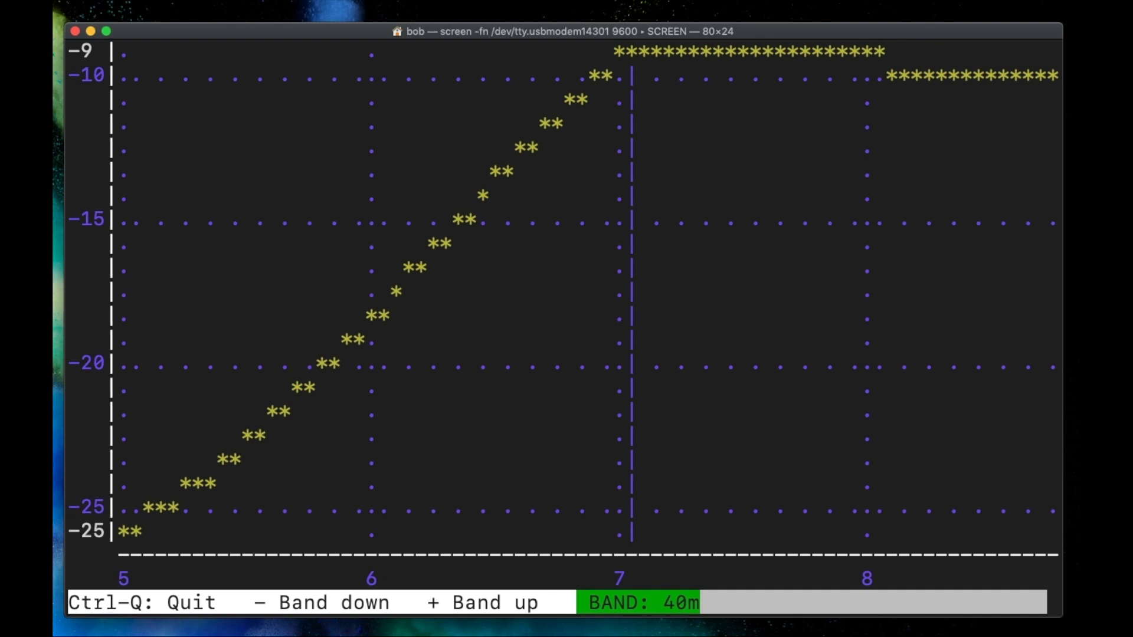
pyautogui.press('-')
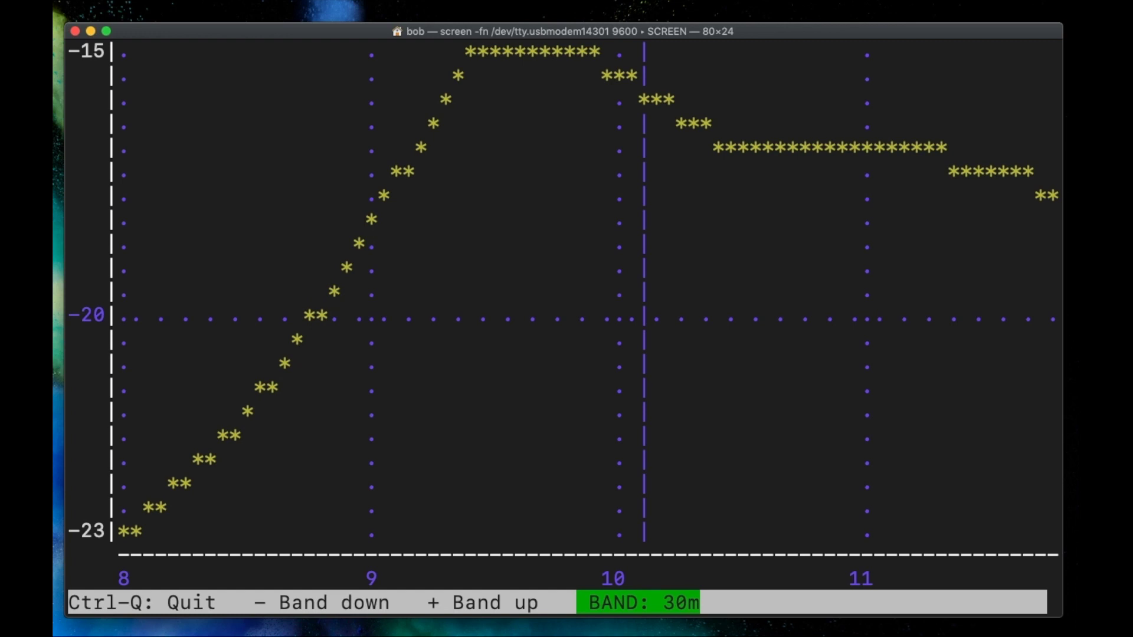
pyautogui.press('+')
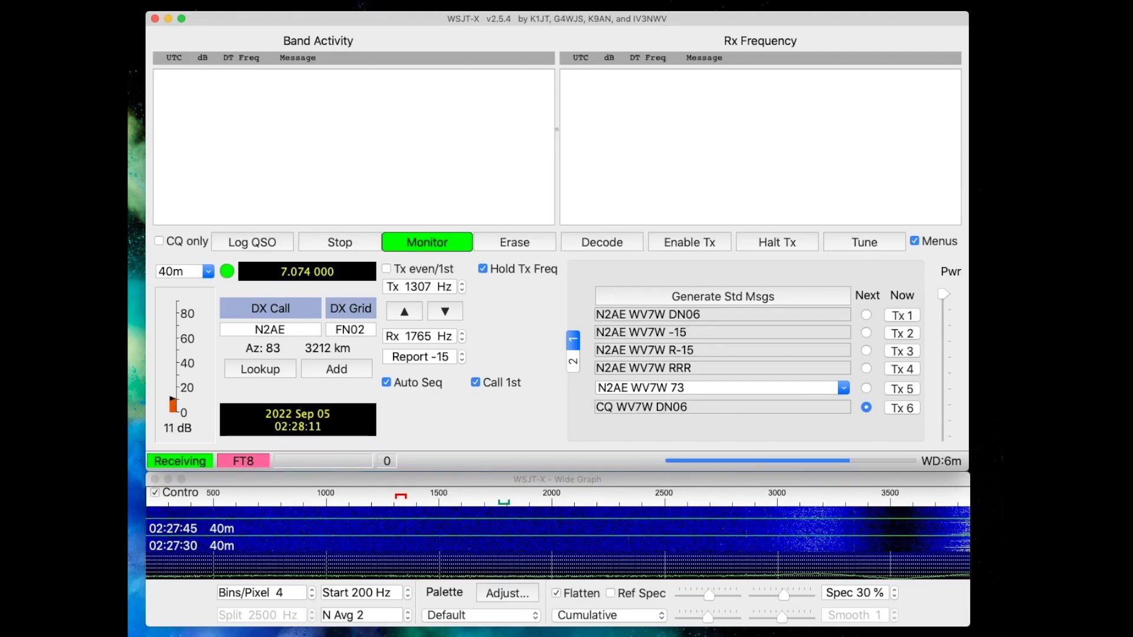
# - In the WSJT-X settings, test the radio's CAT control and PTT, and check the soundcard settings before discarding the dialog
pyautogui.press('F2')
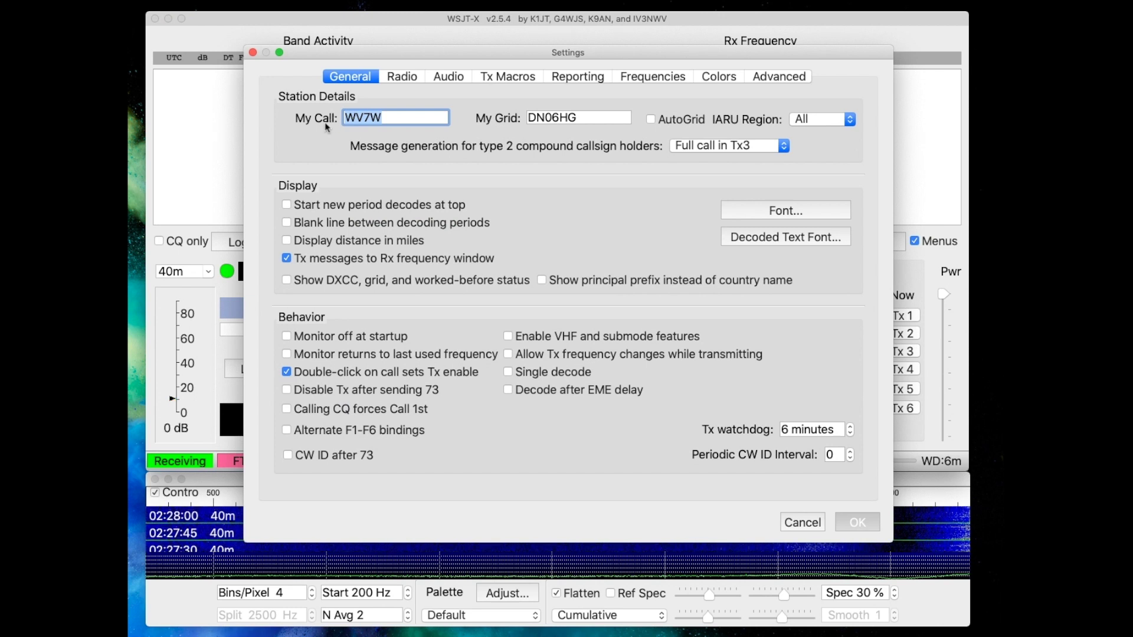
pyautogui.click(407, 77)
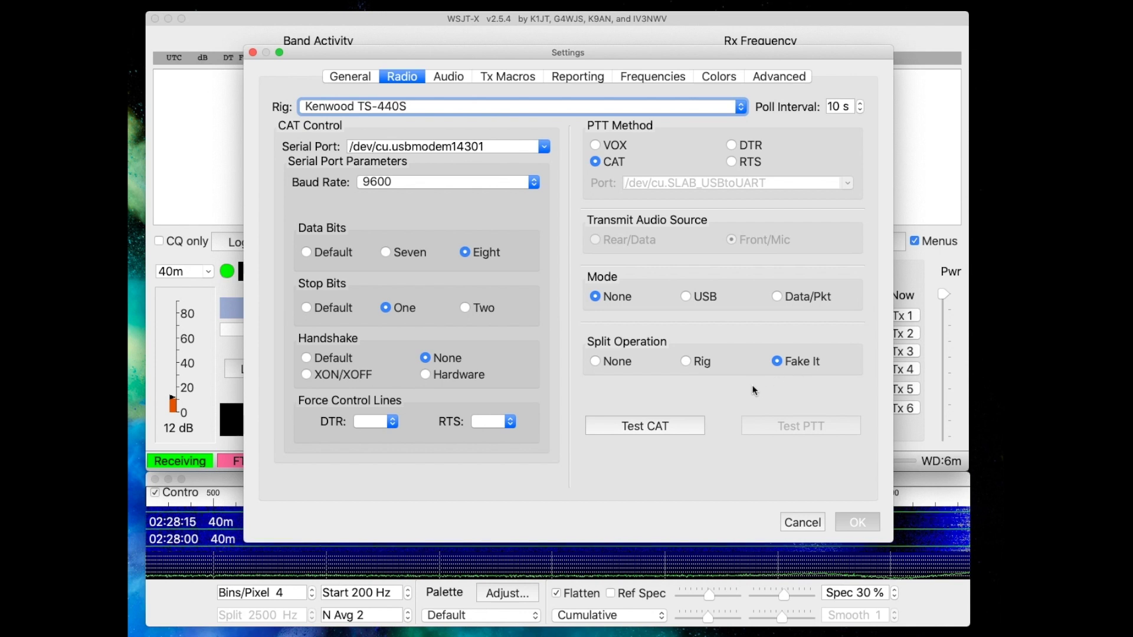
pyautogui.click(669, 426)
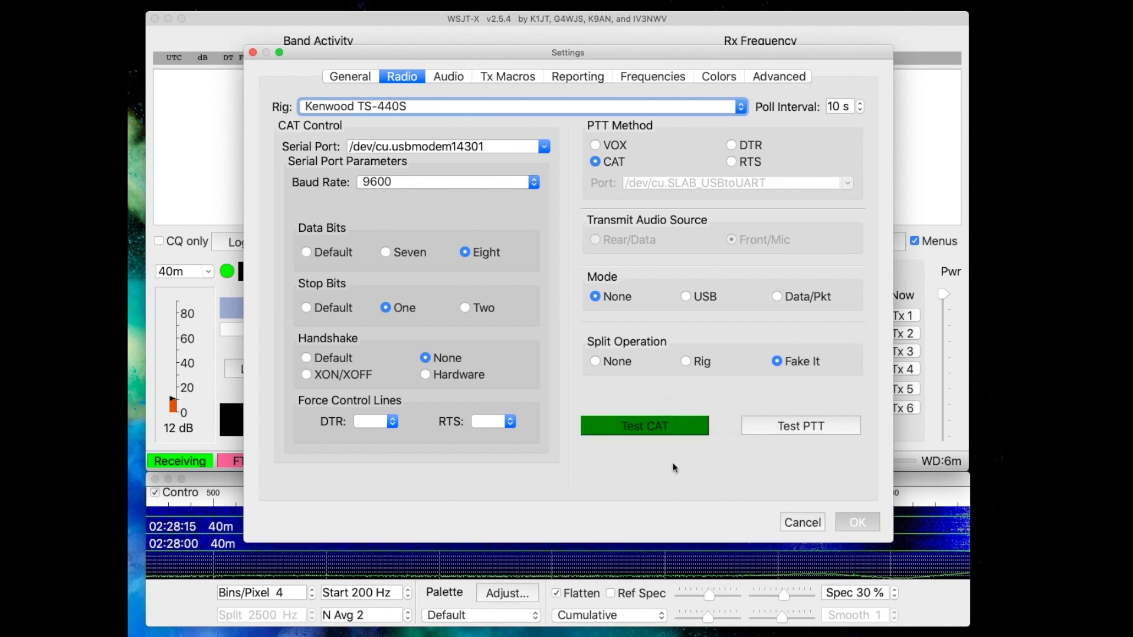
pyautogui.click(795, 431)
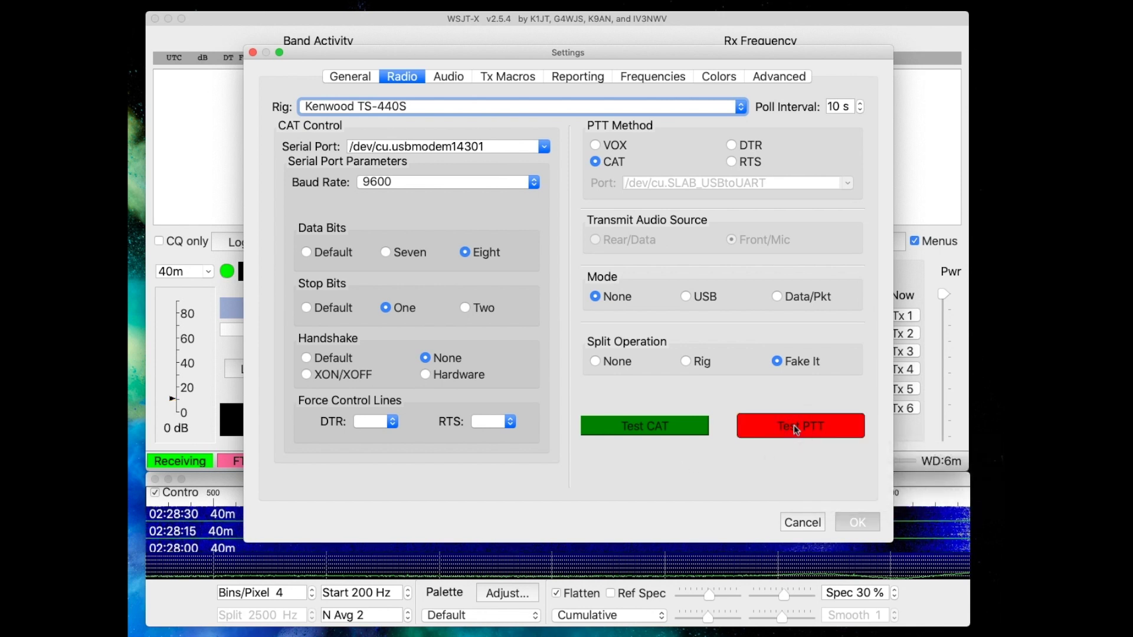
pyautogui.click(796, 429)
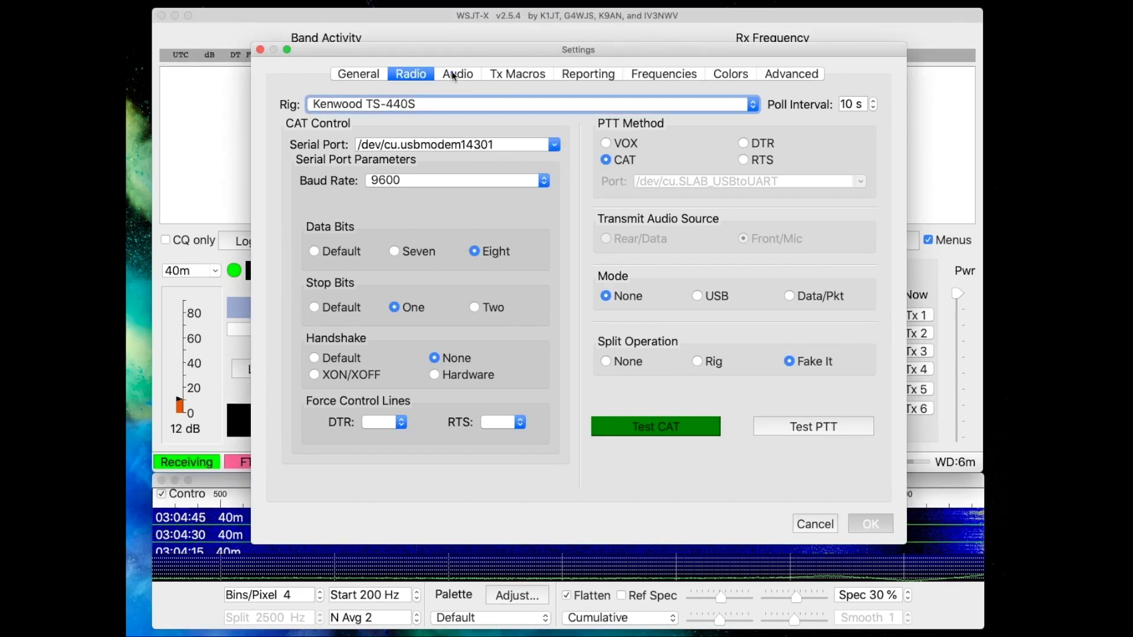
pyautogui.click(454, 75)
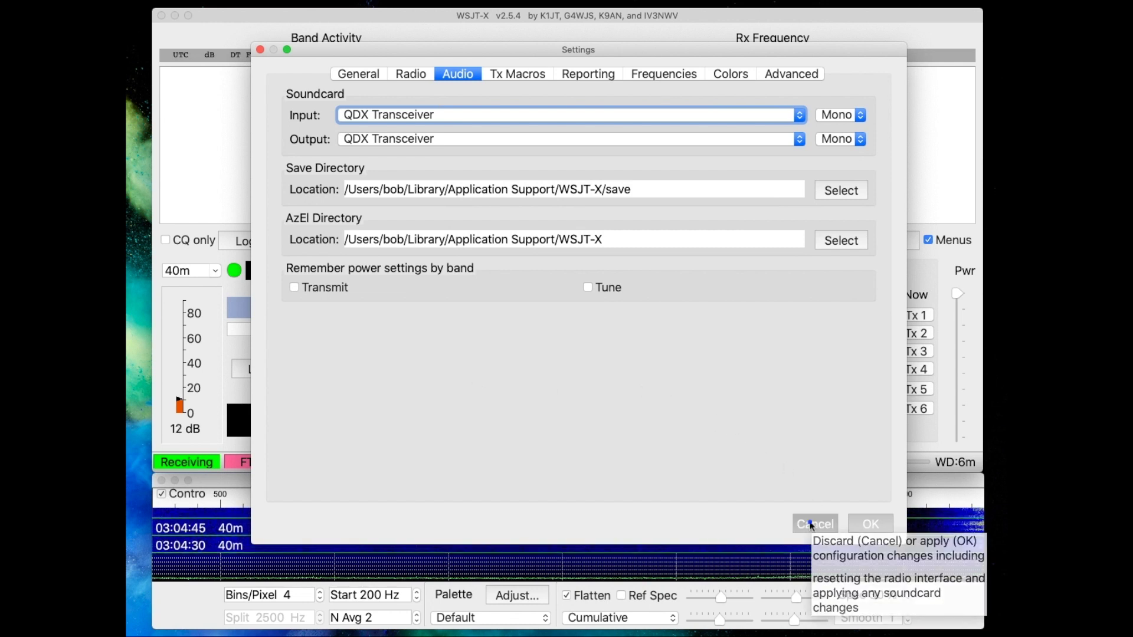
pyautogui.click(813, 524)
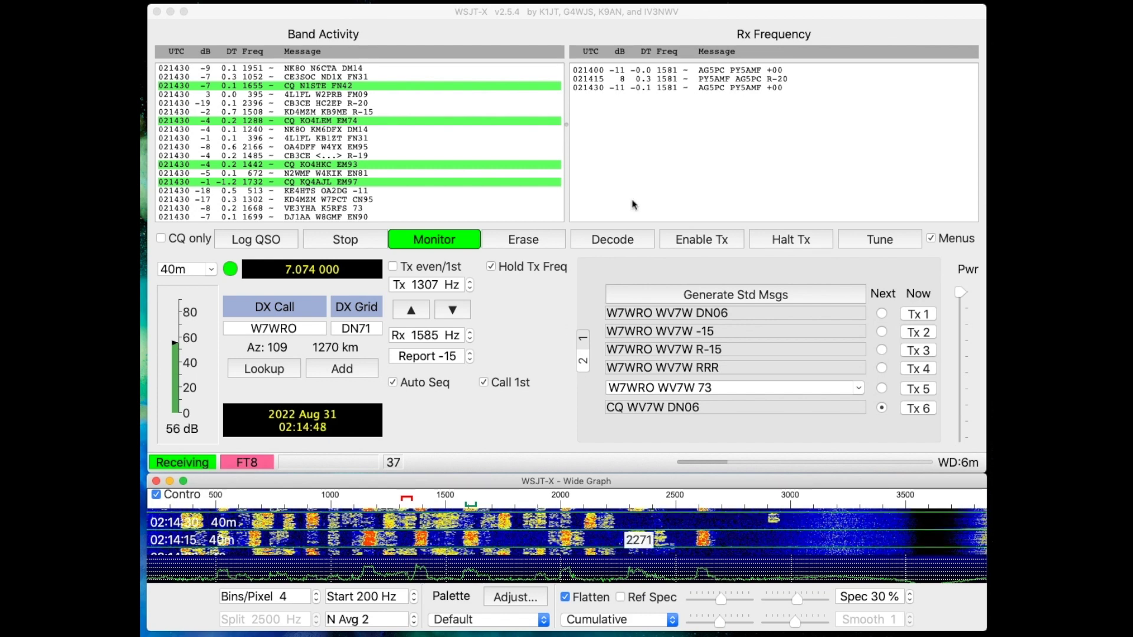
# - Enable automatic transmission to call CQ on 40m, and switch it off after the calls are sent
pyautogui.click(698, 240)
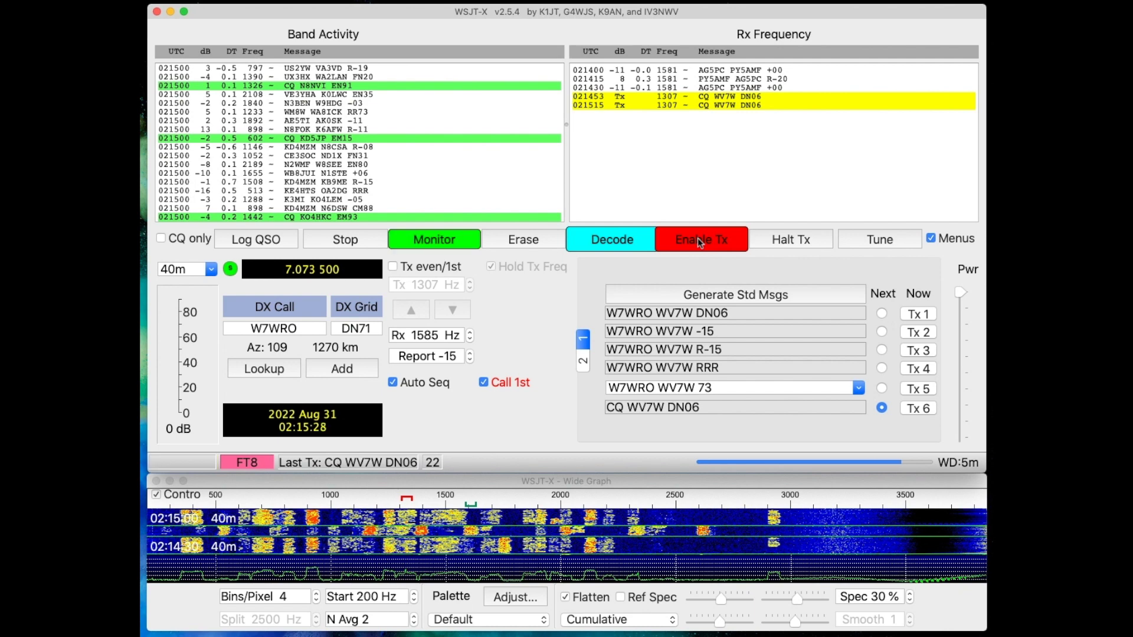
pyautogui.click(699, 240)
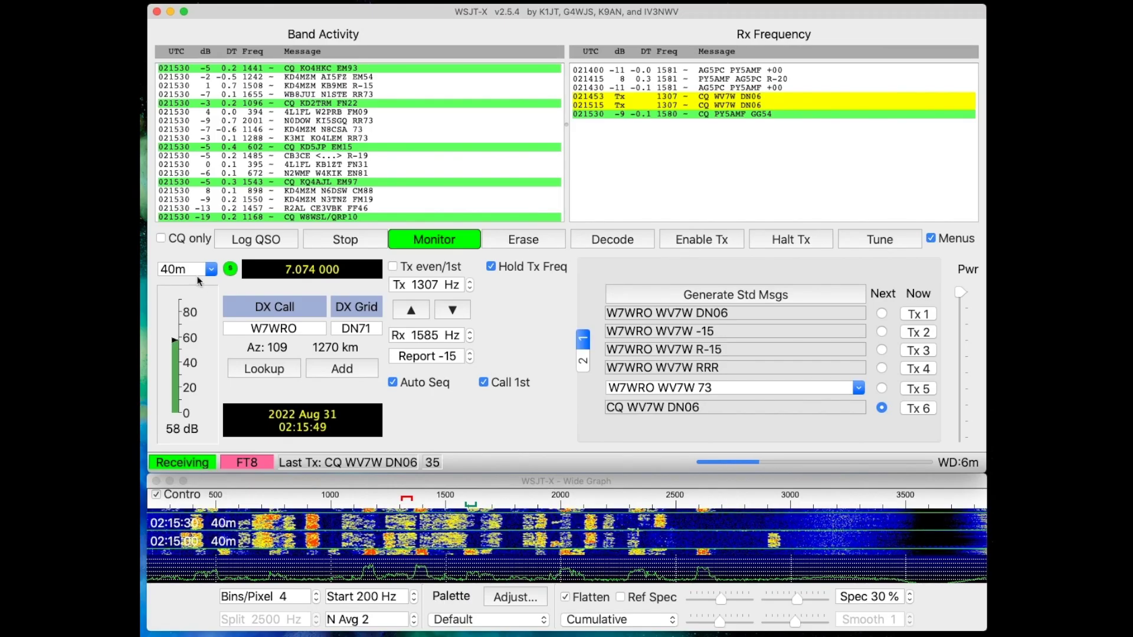
# - Change the band to 30m, erase the Band Activity list, and enable automatic transmission to call CQ
pyautogui.click(211, 269)
pyautogui.click(247, 332)
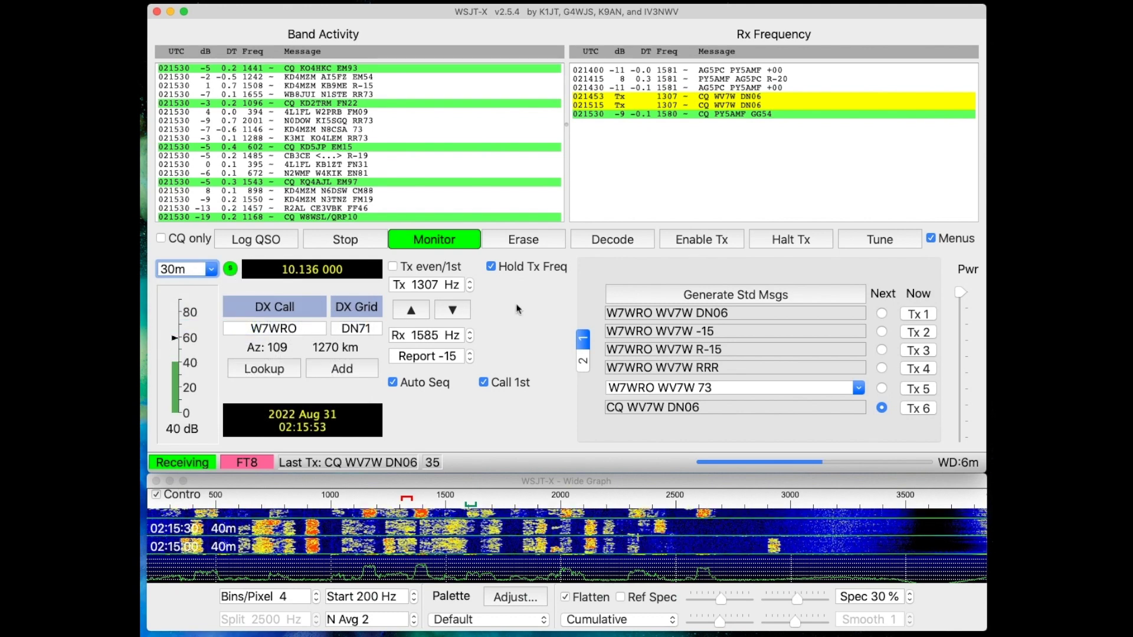
pyautogui.rightClick(436, 111)
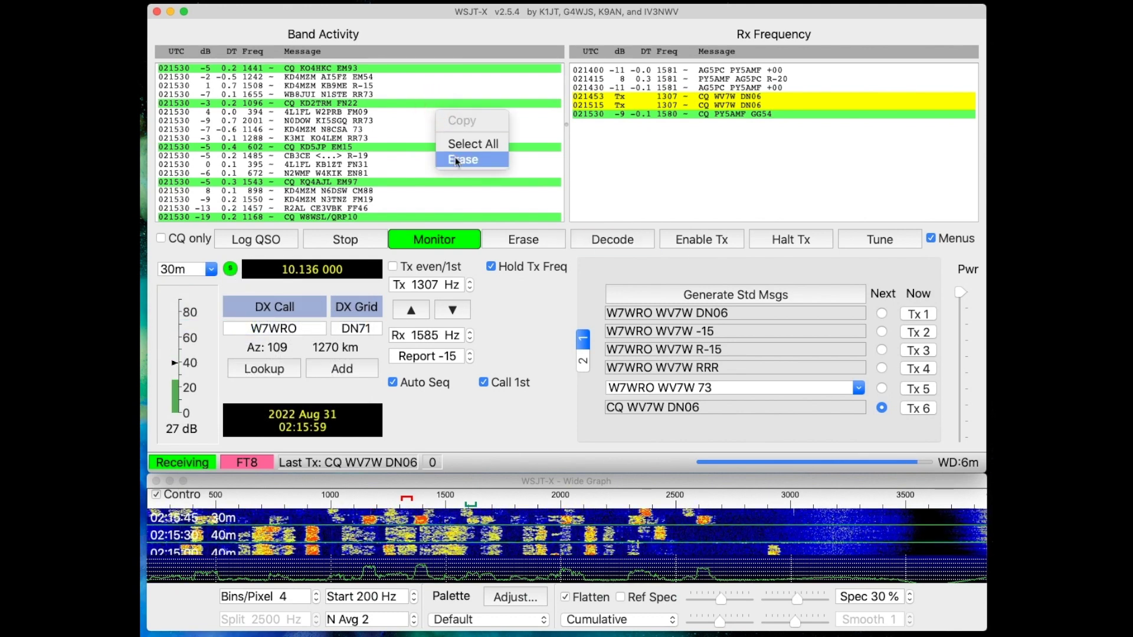
pyautogui.click(457, 159)
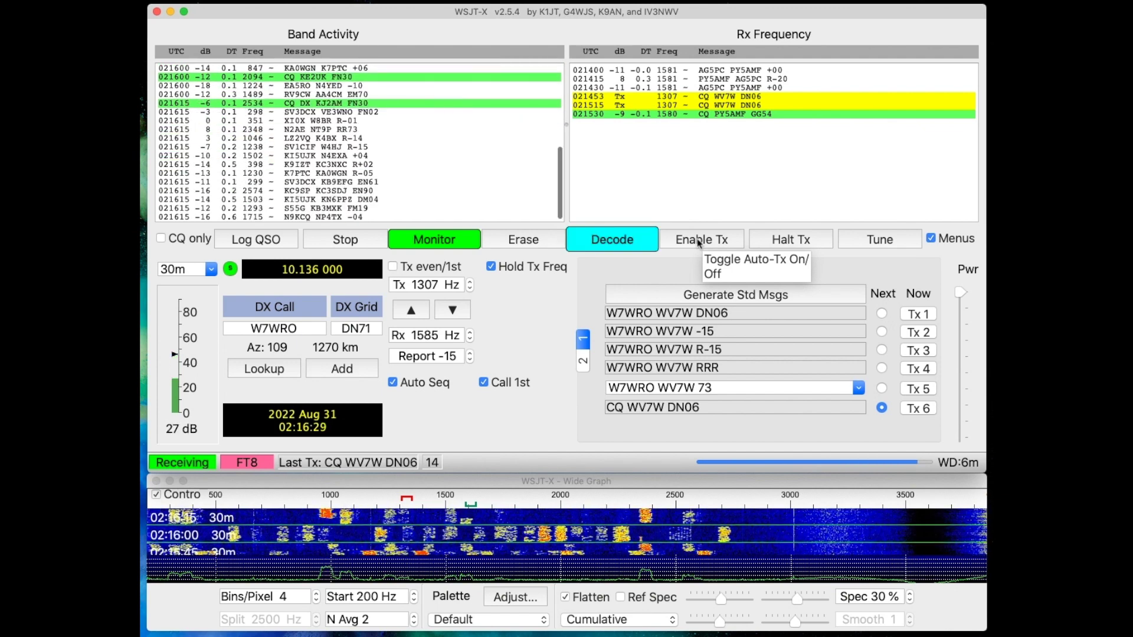
pyautogui.click(698, 241)
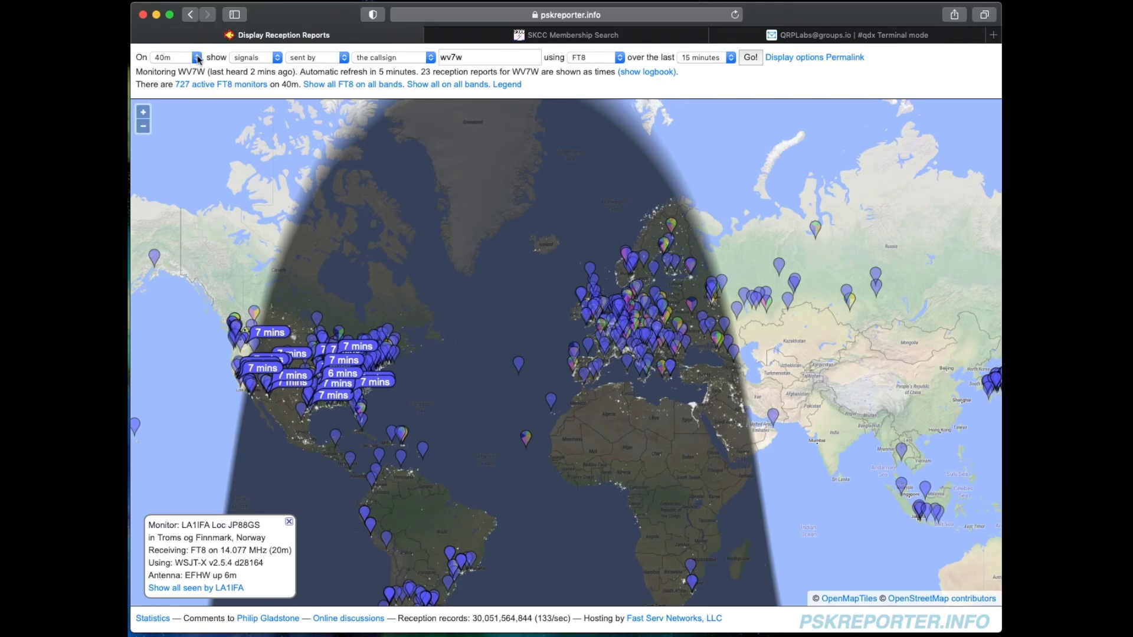
# - Switch to PSK Reporter in the browser and show the callsign's FT8 reception reports on the 30m band
pyautogui.click(198, 57)
pyautogui.click(186, 71)
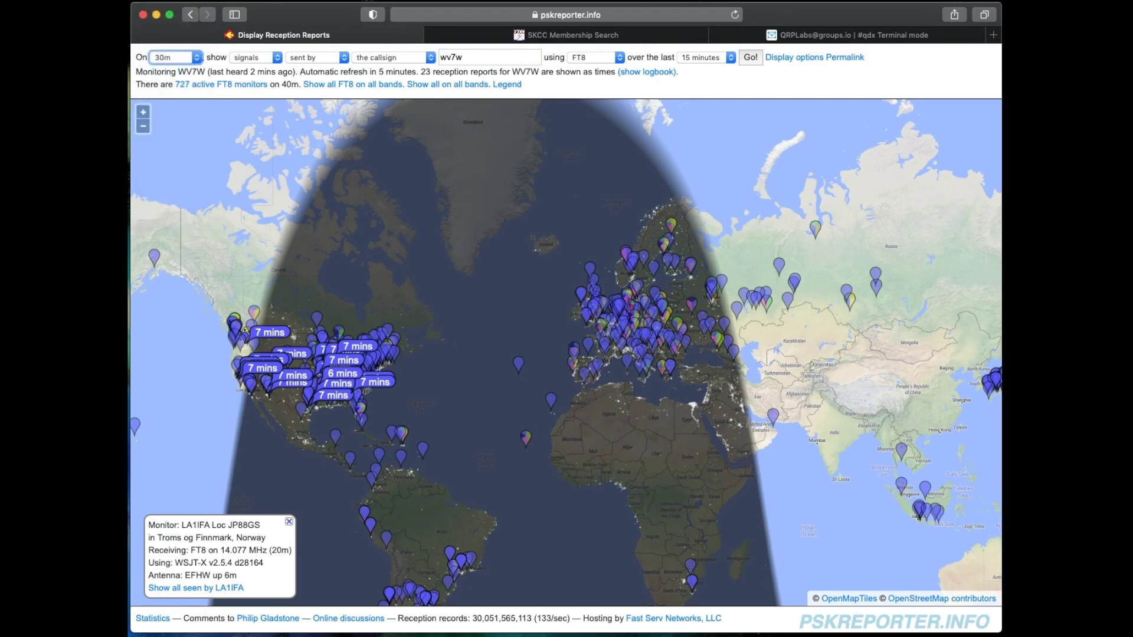
pyautogui.click(750, 57)
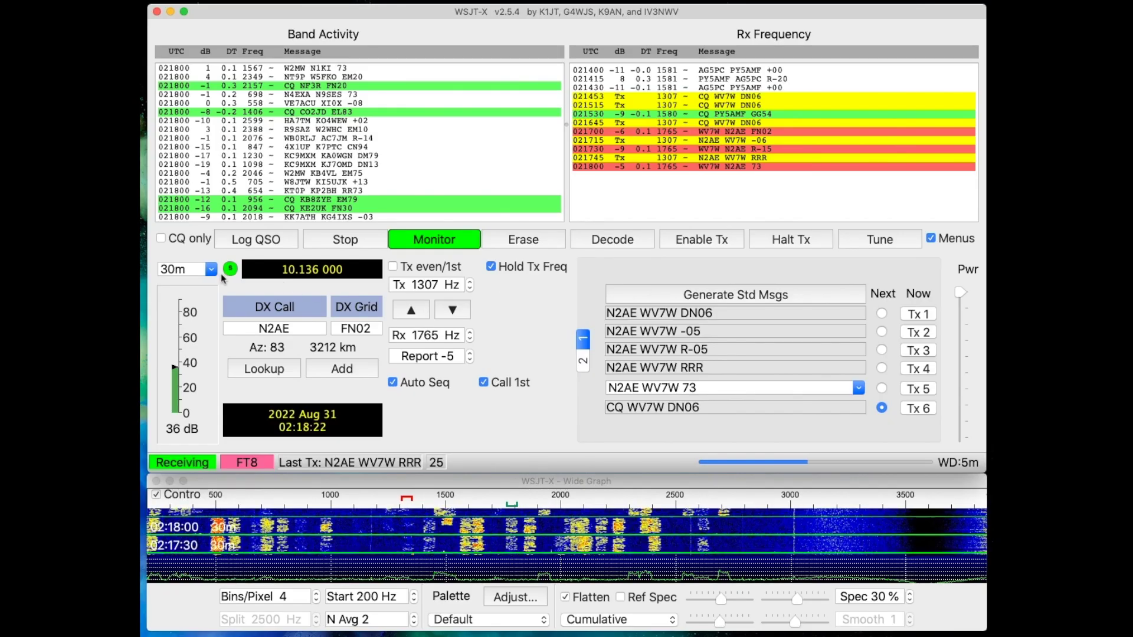
# - Return to WSJT-X, change the band to 20m, and erase the Band Activity list
pyautogui.click(211, 270)
pyautogui.click(195, 336)
pyautogui.rightClick(397, 150)
pyautogui.click(423, 199)
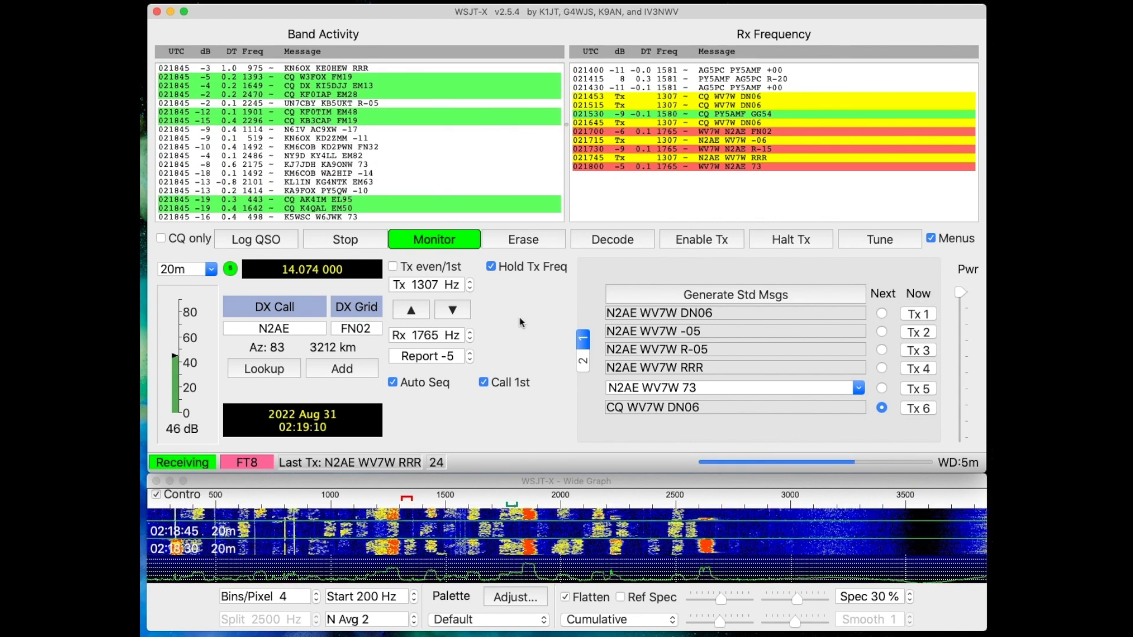
# - Call CQ on 20m with automatic transmission, and turn transmission off after the calls
pyautogui.hotkey('alt', 'n')
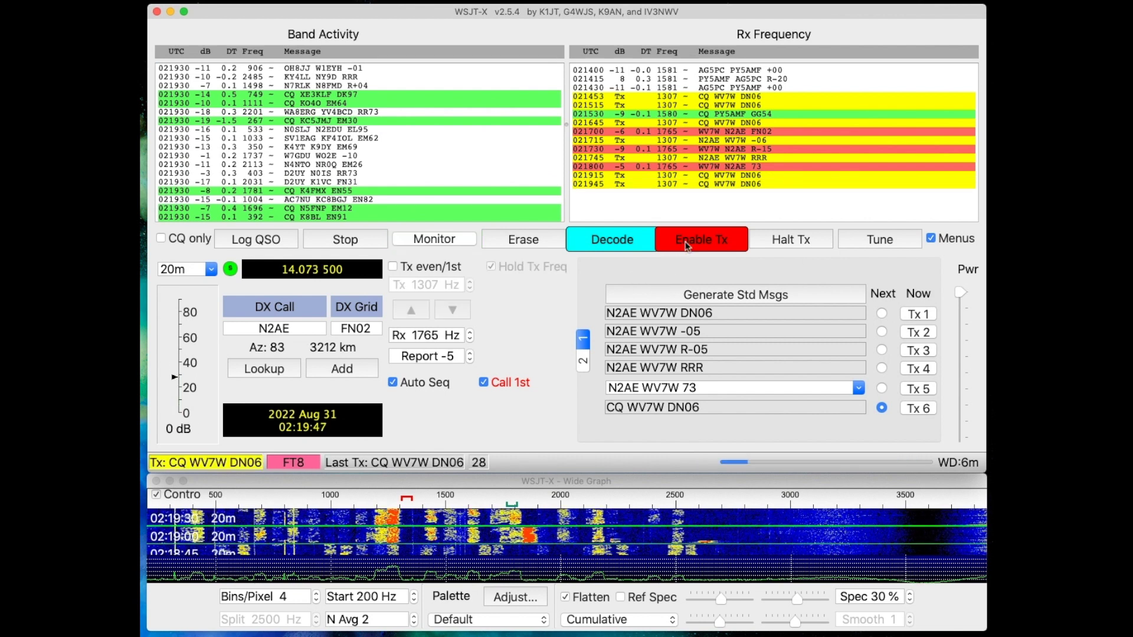
pyautogui.click(688, 244)
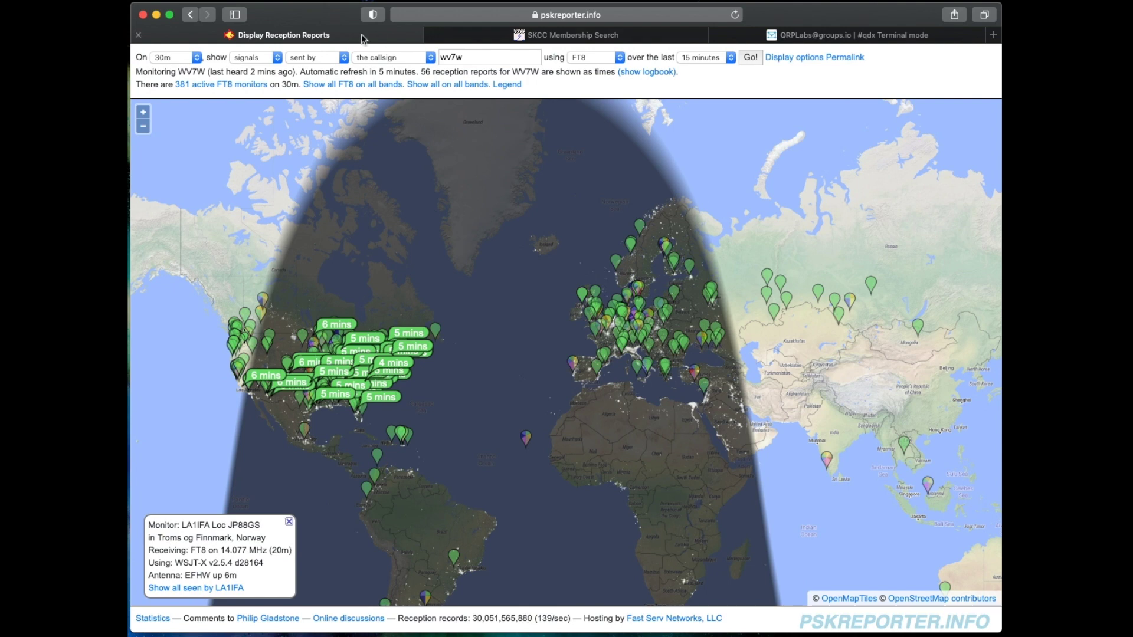
# - Switch to PSK Reporter and show the callsign's FT8 reception reports on the 20m band
pyautogui.click(195, 58)
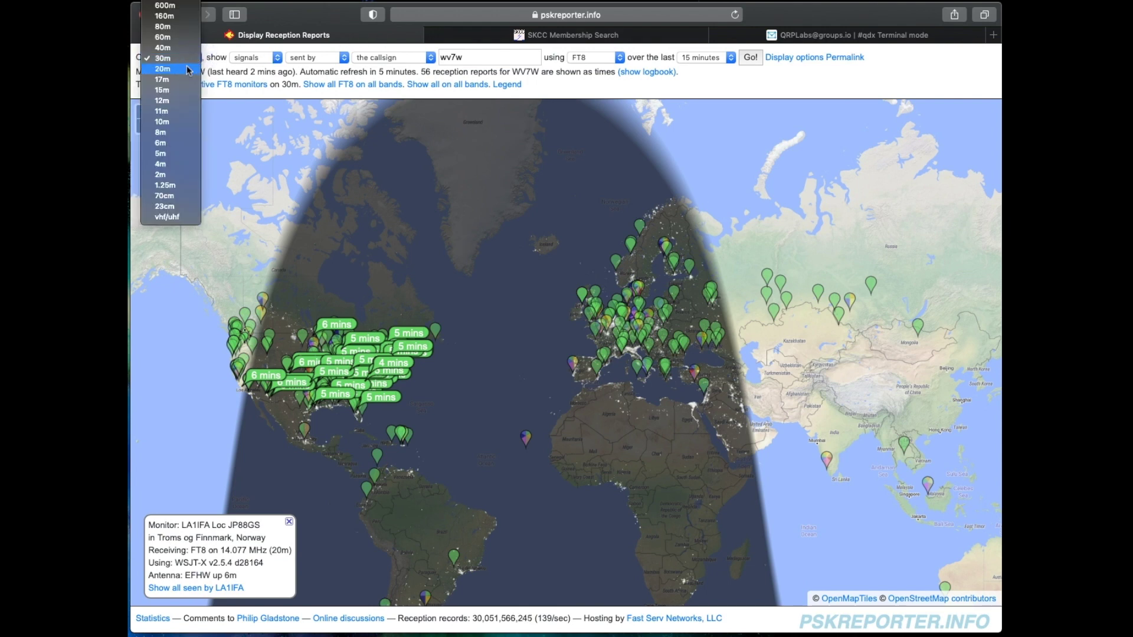
pyautogui.click(187, 68)
pyautogui.click(745, 57)
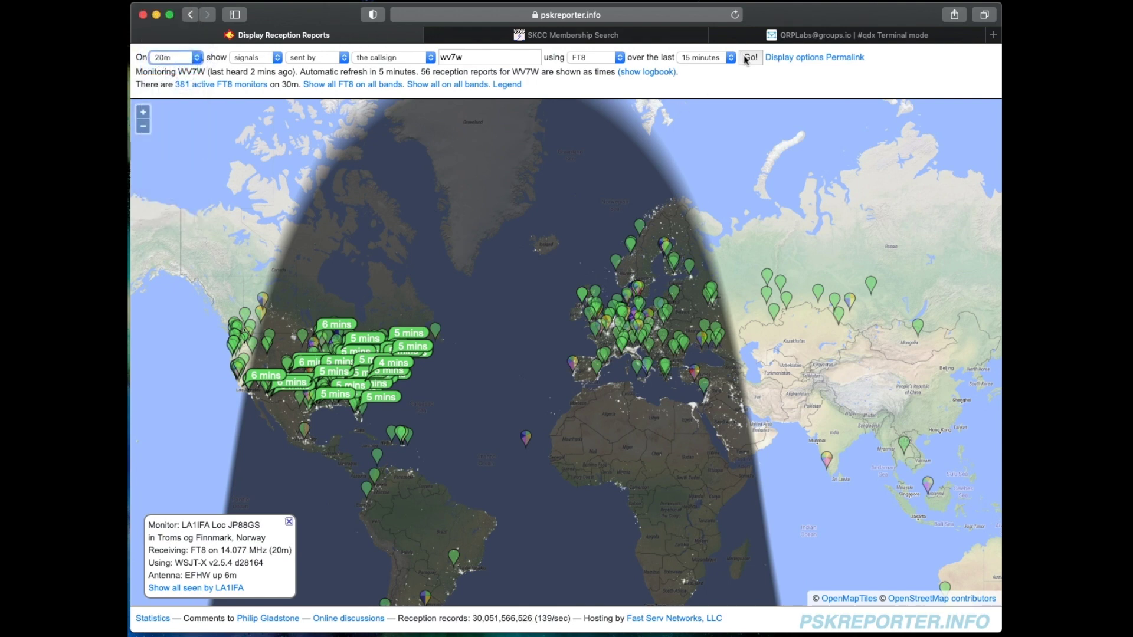